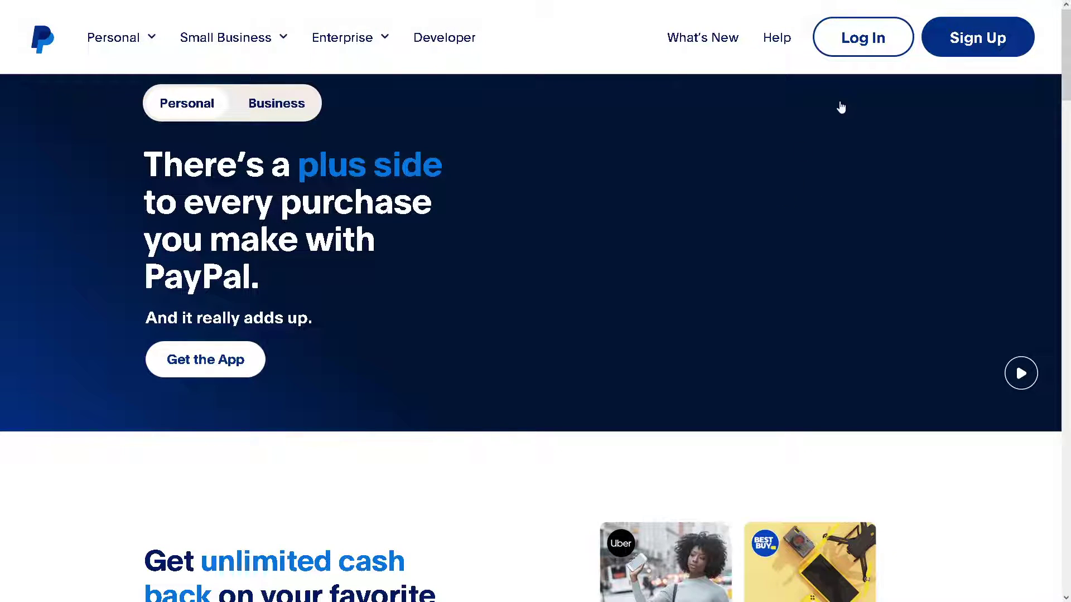
Open the PayPal sign-in page using Log In at the top right of the home page.
{"action": "left_click", "coordinate": [848, 37]}
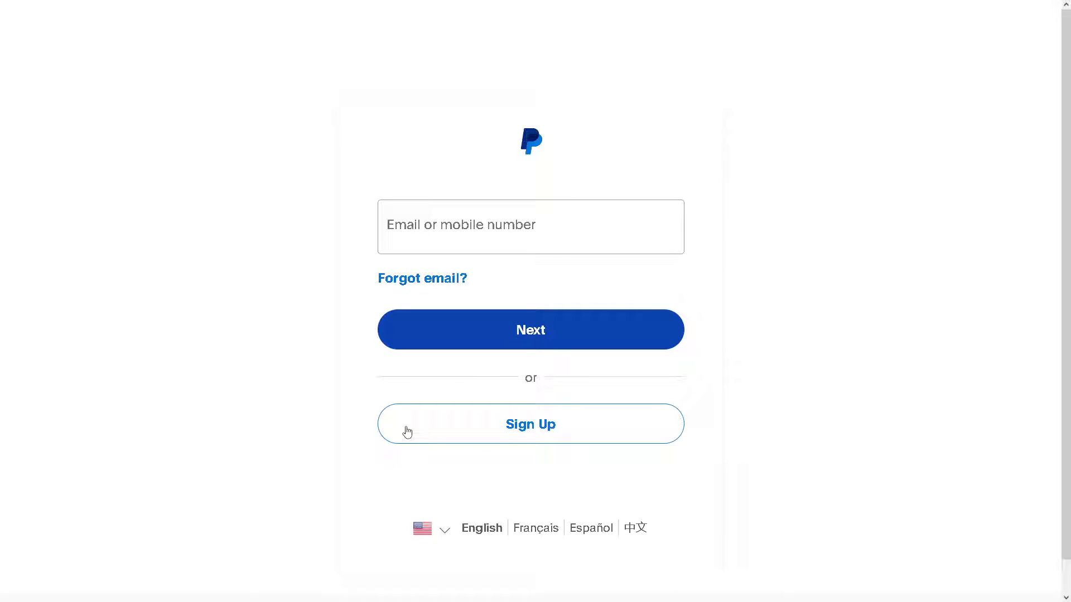
Start signing up for a new account and pick an account type, Personal then Business.
{"action": "left_click", "coordinate": [470, 431]}
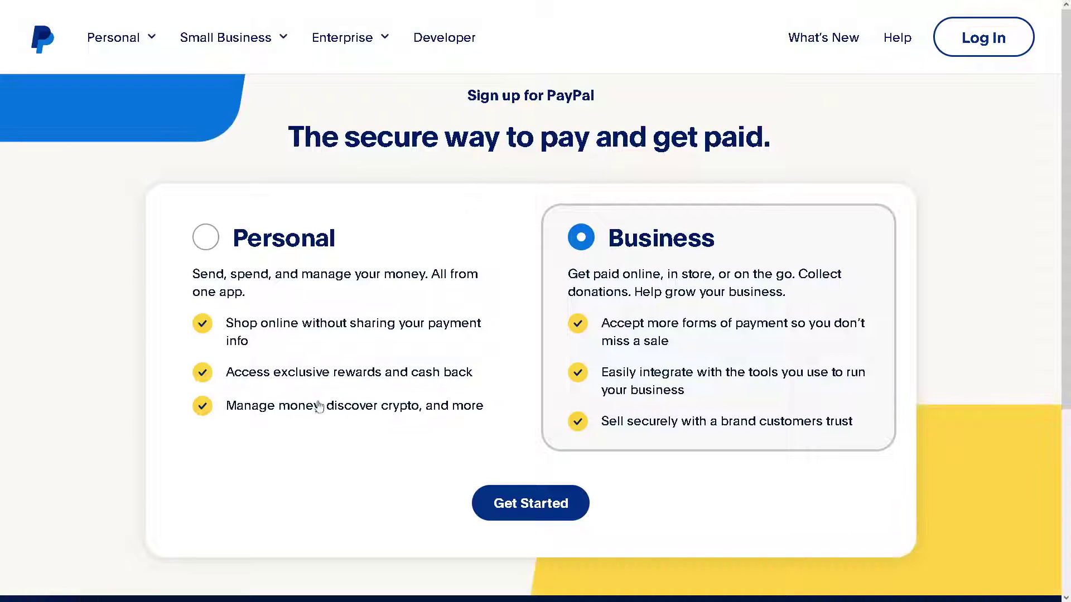
{"action": "left_click", "coordinate": [207, 240]}
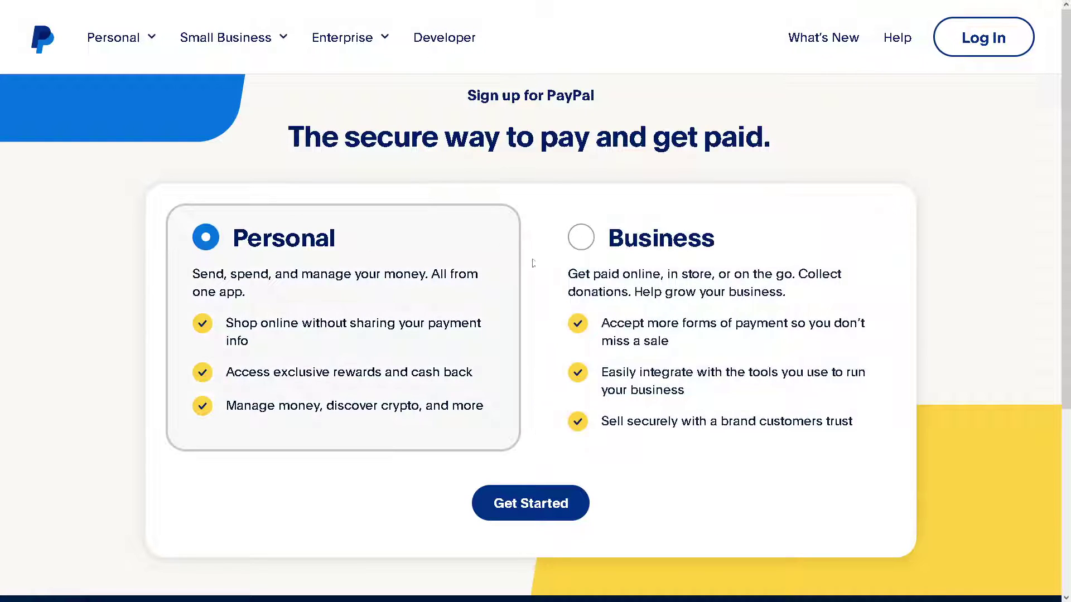
{"action": "left_click", "coordinate": [580, 238]}
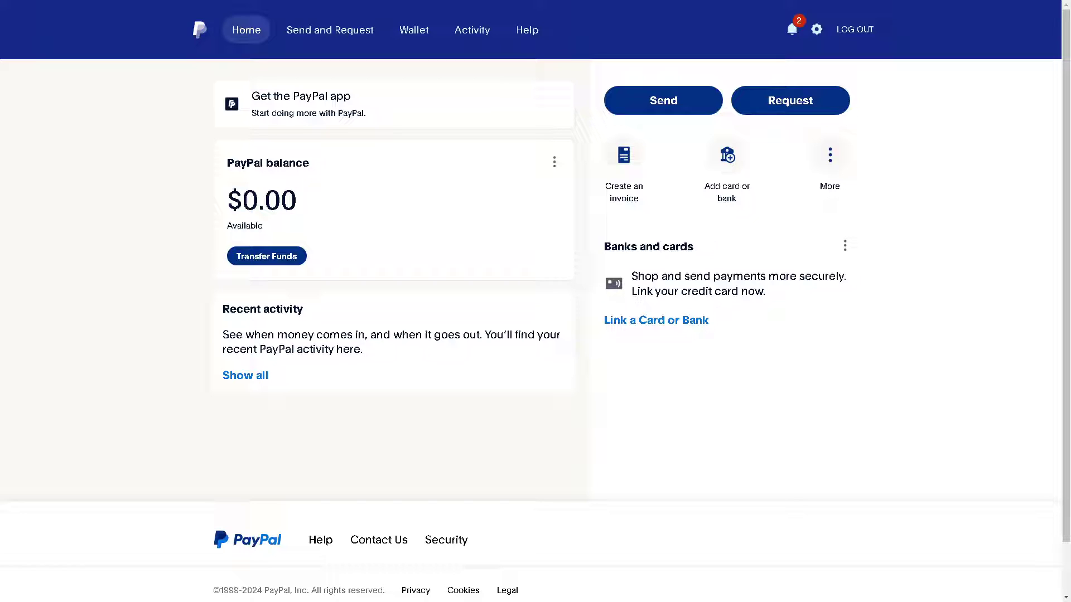
Open the Wallet's Link a card form and view the Card type list without choosing one.
{"action": "left_click", "coordinate": [415, 32]}
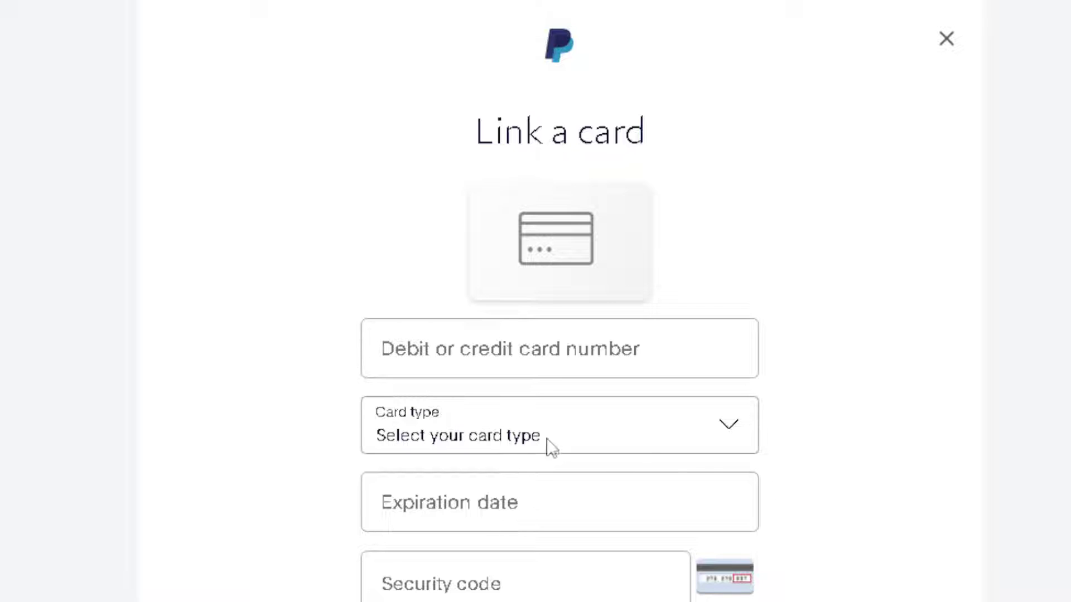
{"action": "left_click", "coordinate": [464, 354]}
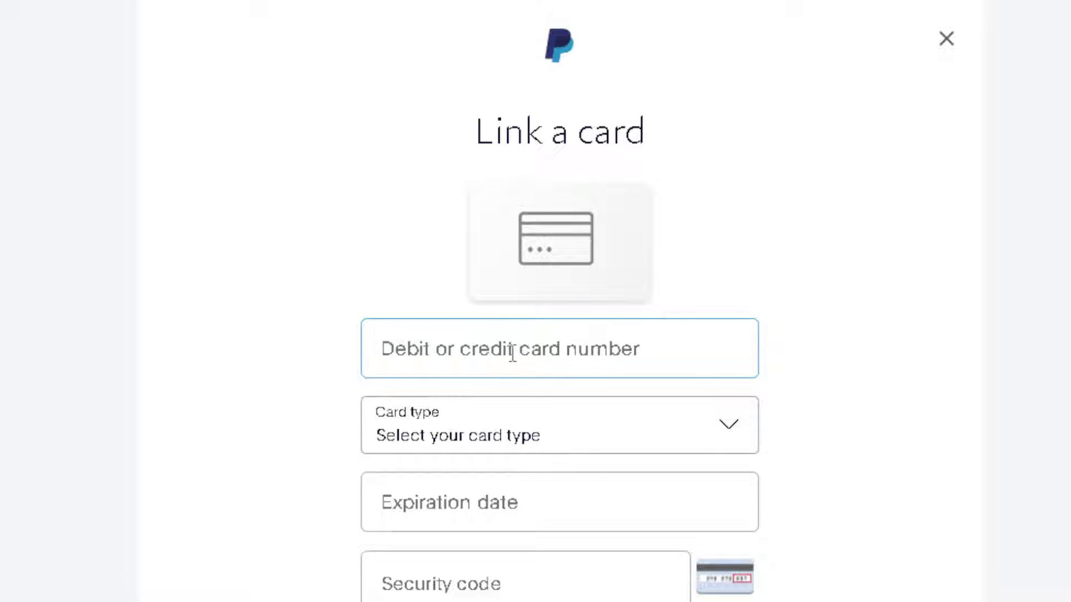
{"action": "left_click", "coordinate": [531, 441]}
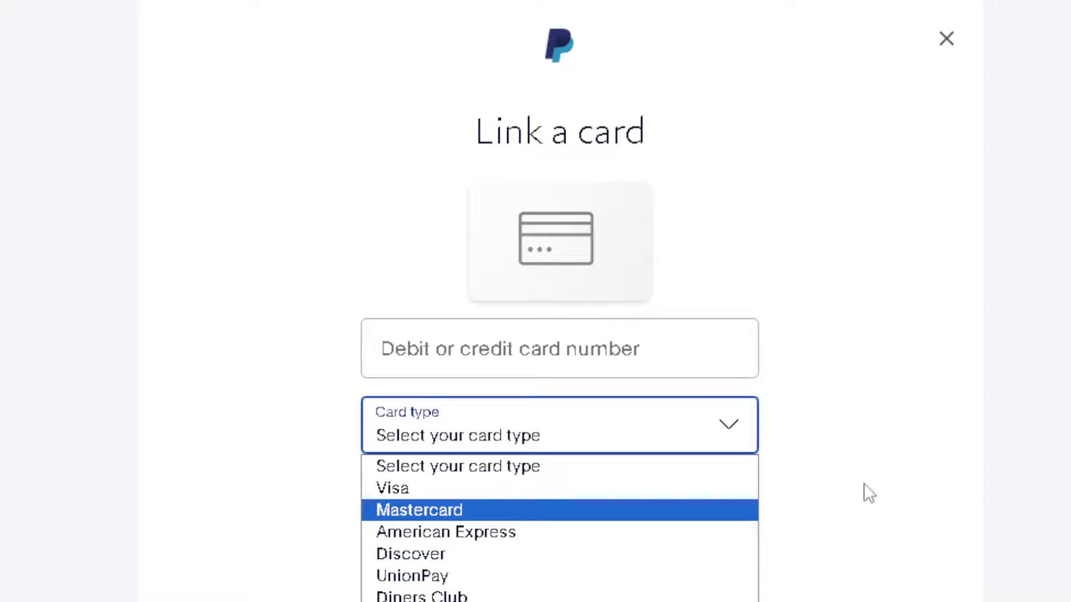
{"action": "left_click", "coordinate": [993, 506]}
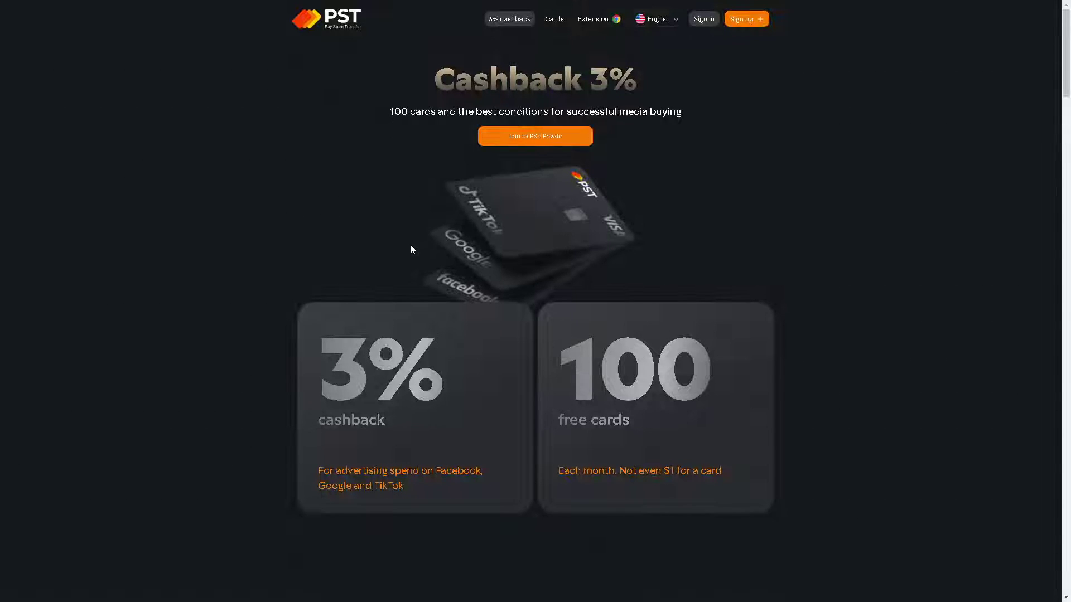
Scroll through PST's cashback, fees, ad card, no-limit issuance and crypto top-up sections.
{"action": "scroll", "coordinate": [411, 246], "scroll_direction": "down", "scroll_amount": 6}
{"action": "scroll", "coordinate": [428, 288], "scroll_direction": "down", "scroll_amount": 5}
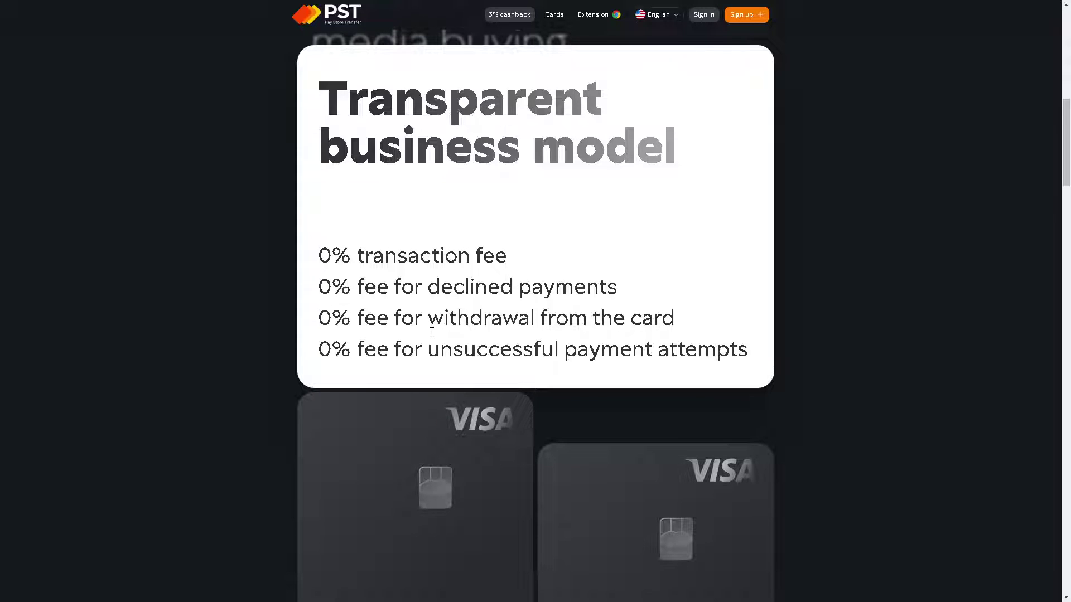
{"action": "scroll", "coordinate": [431, 332], "scroll_direction": "down", "scroll_amount": 2}
{"action": "scroll", "coordinate": [365, 178], "scroll_direction": "up", "scroll_amount": 1}
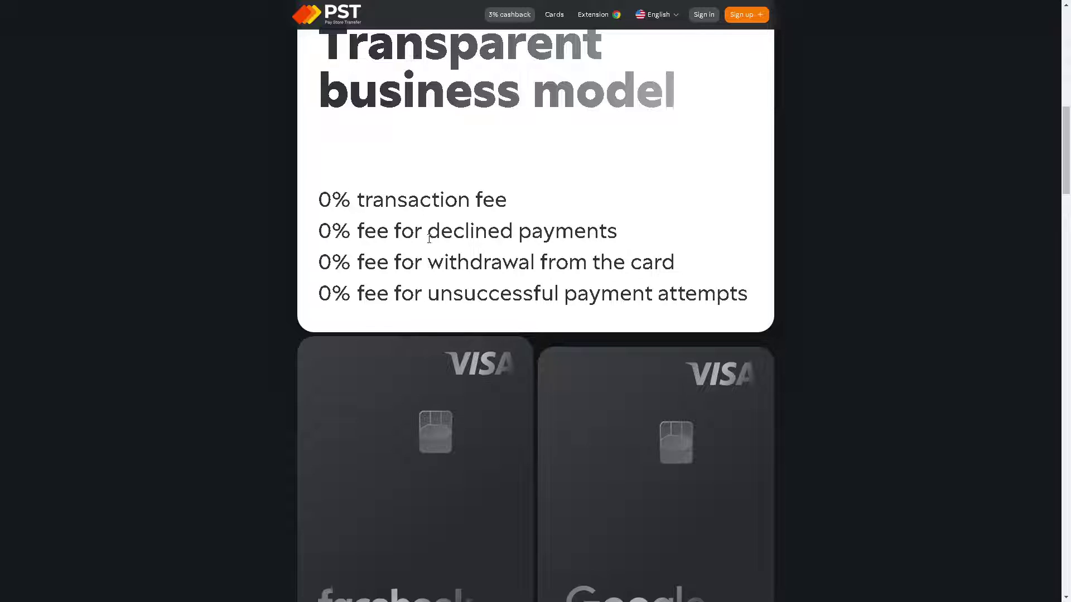
{"action": "scroll", "coordinate": [470, 306], "scroll_direction": "down", "scroll_amount": 13}
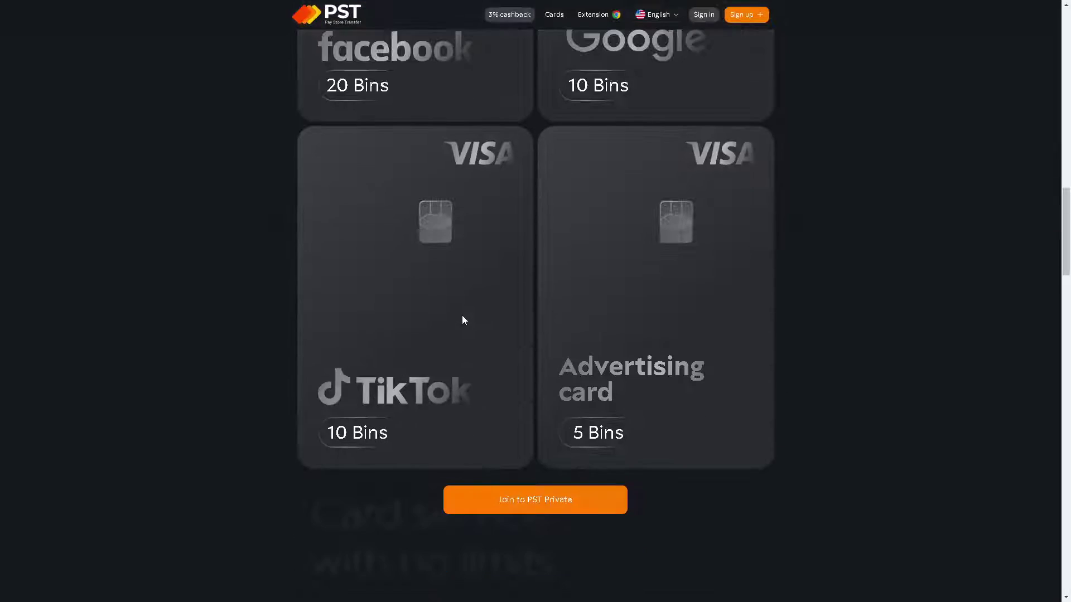
{"action": "scroll", "coordinate": [460, 319], "scroll_direction": "down", "scroll_amount": 8}
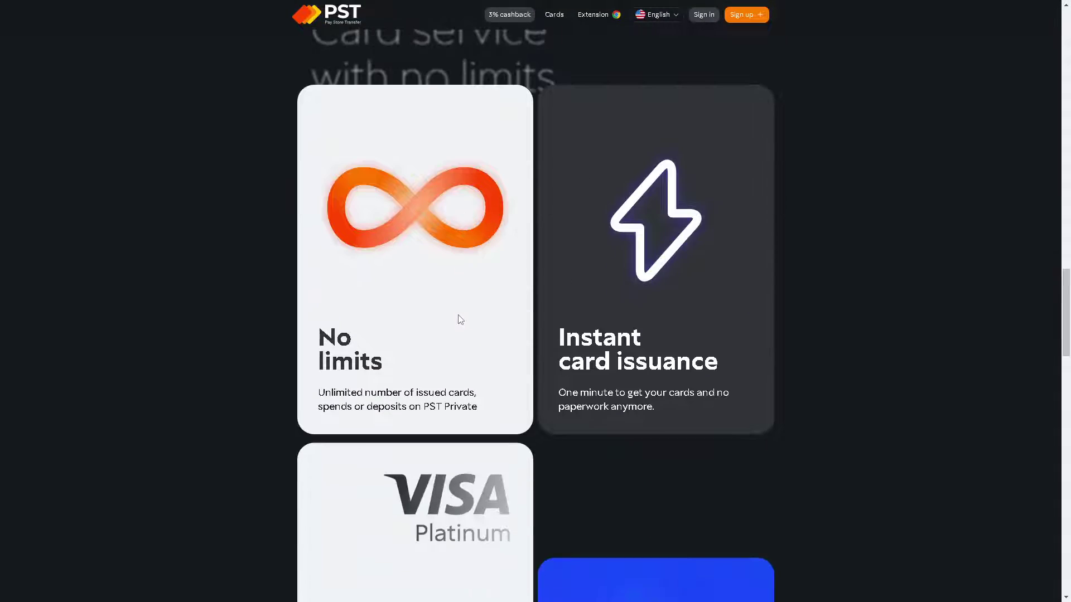
{"action": "scroll", "coordinate": [459, 319], "scroll_direction": "down", "scroll_amount": 16}
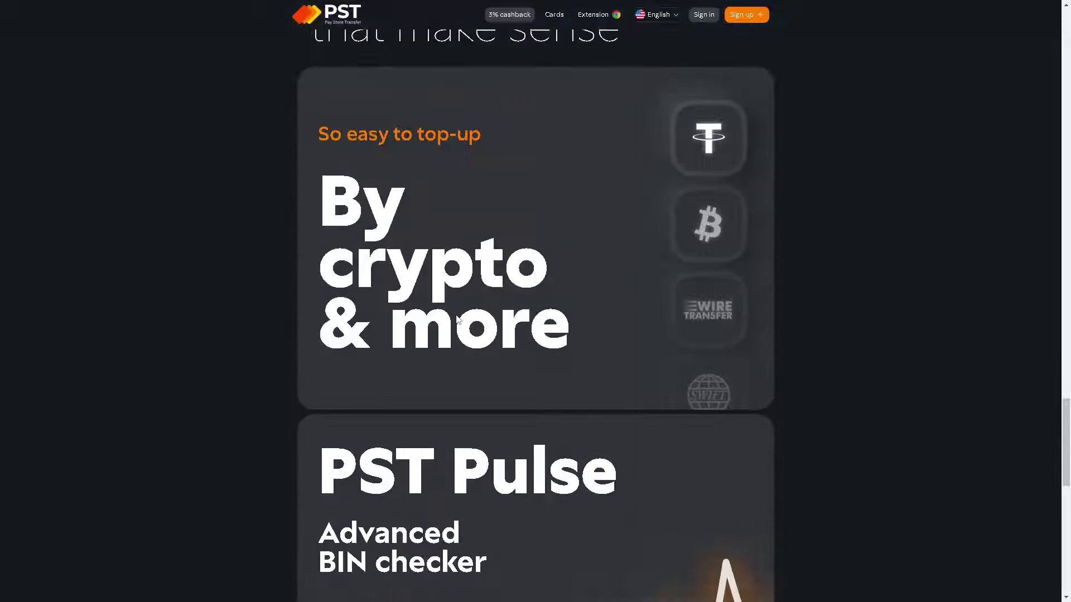
{"action": "scroll", "coordinate": [456, 320], "scroll_direction": "down", "scroll_amount": 11}
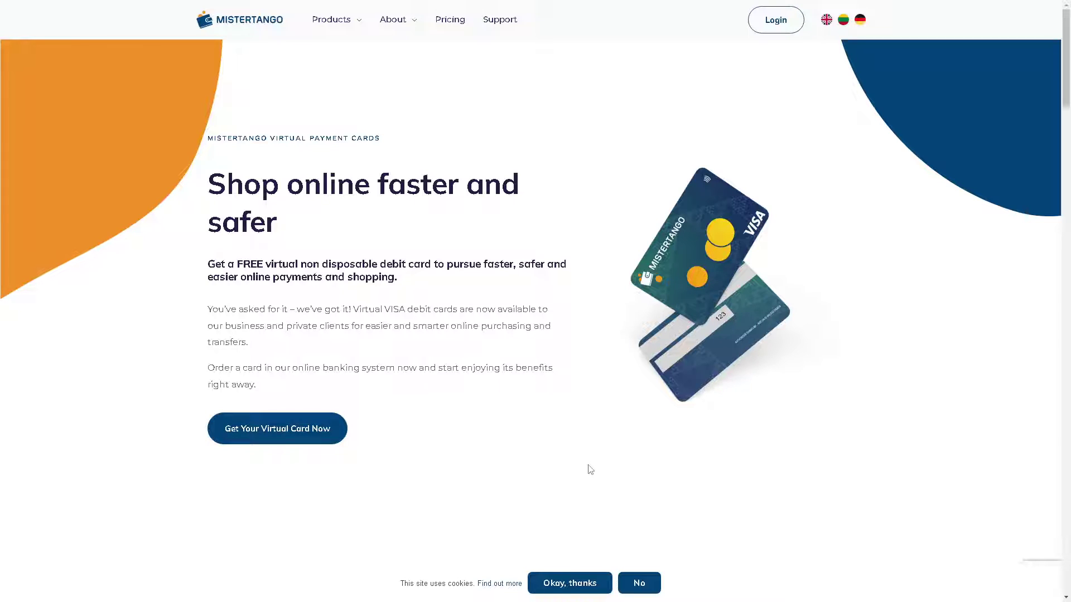
Accept Mistertango's cookie notice and scroll through the virtual VISA card benefits.
{"action": "left_click", "coordinate": [584, 588]}
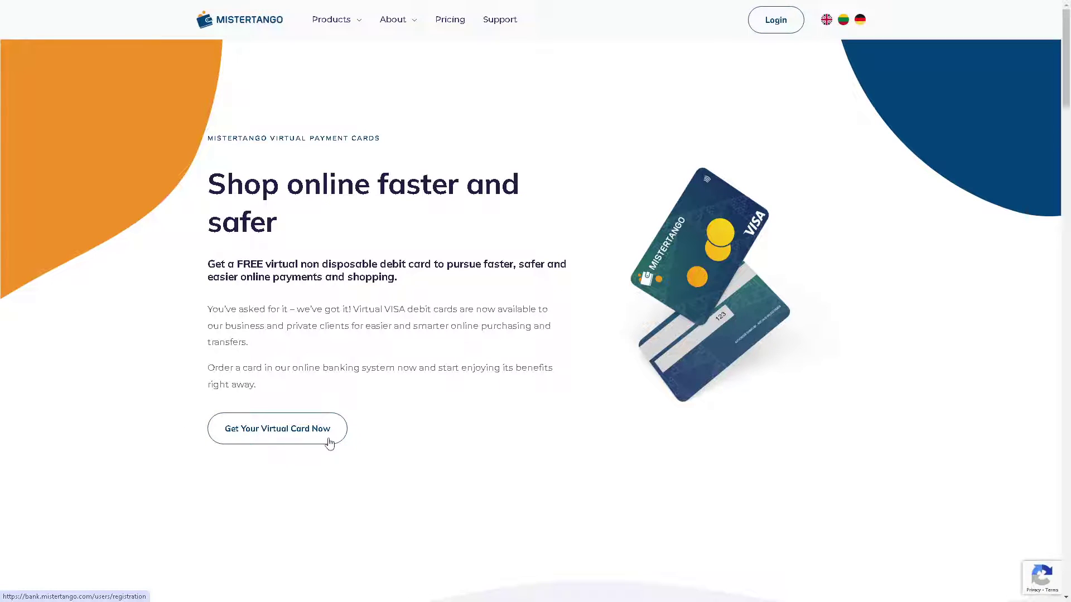
{"action": "scroll", "coordinate": [303, 443], "scroll_direction": "down", "scroll_amount": 1}
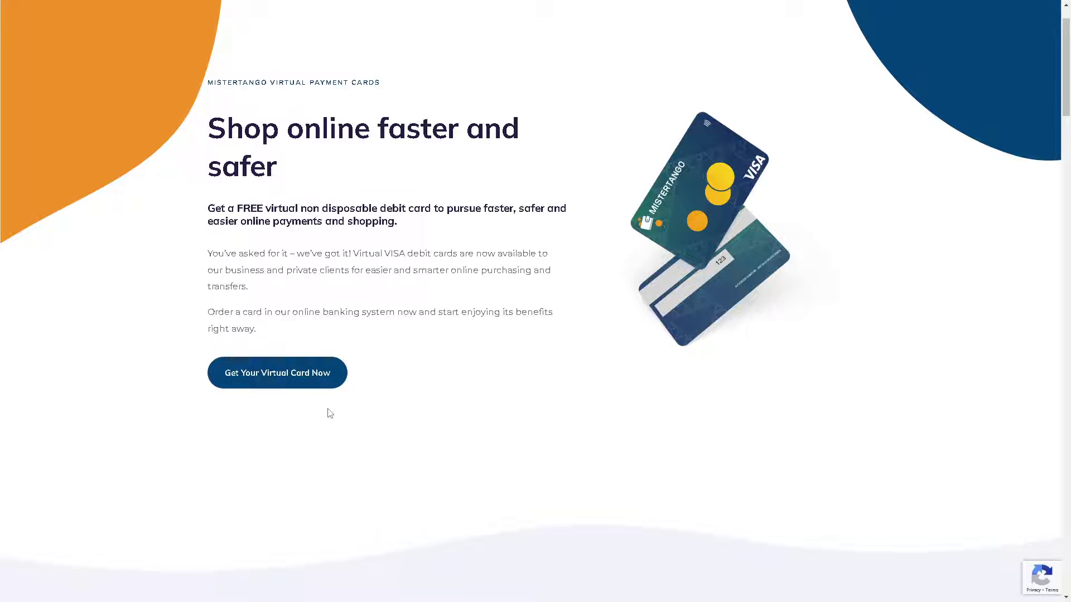
{"action": "scroll", "coordinate": [329, 410], "scroll_direction": "down", "scroll_amount": 5}
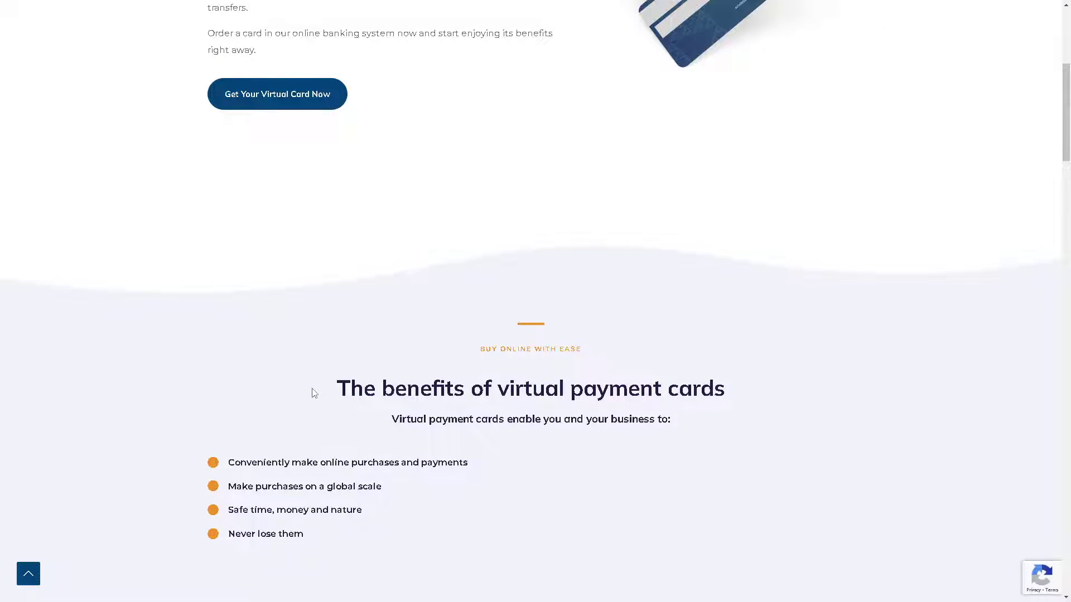
{"action": "scroll", "coordinate": [309, 395], "scroll_direction": "up", "scroll_amount": 6}
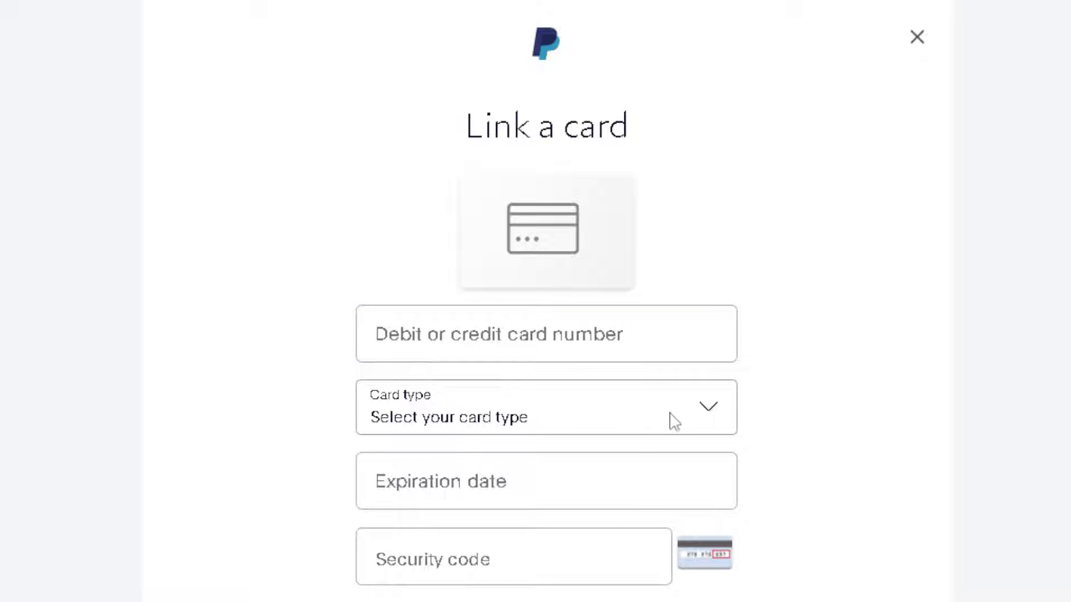
Click into the Link a card form's Expiration date and Security code fields, leaving both empty.
{"action": "left_click", "coordinate": [565, 493]}
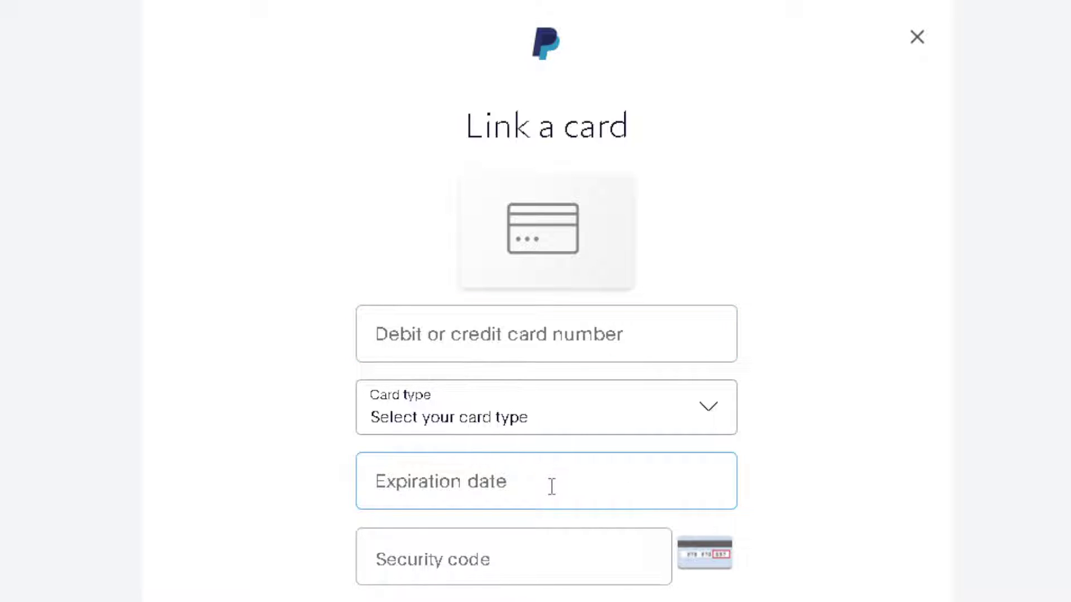
{"action": "left_click", "coordinate": [550, 488]}
{"action": "left_click", "coordinate": [490, 558]}
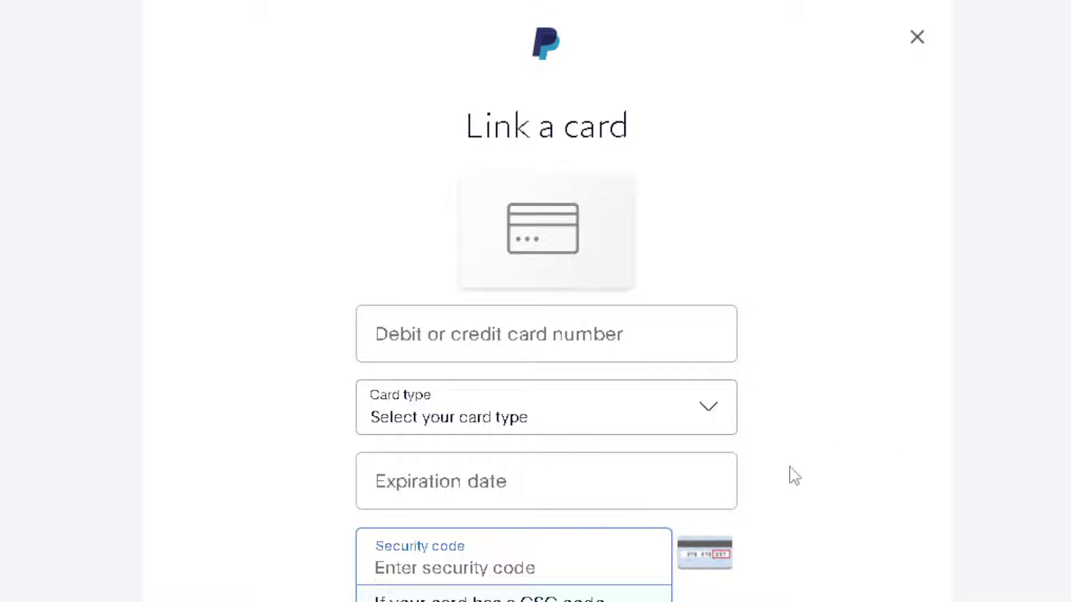
{"action": "left_click", "coordinate": [944, 464]}
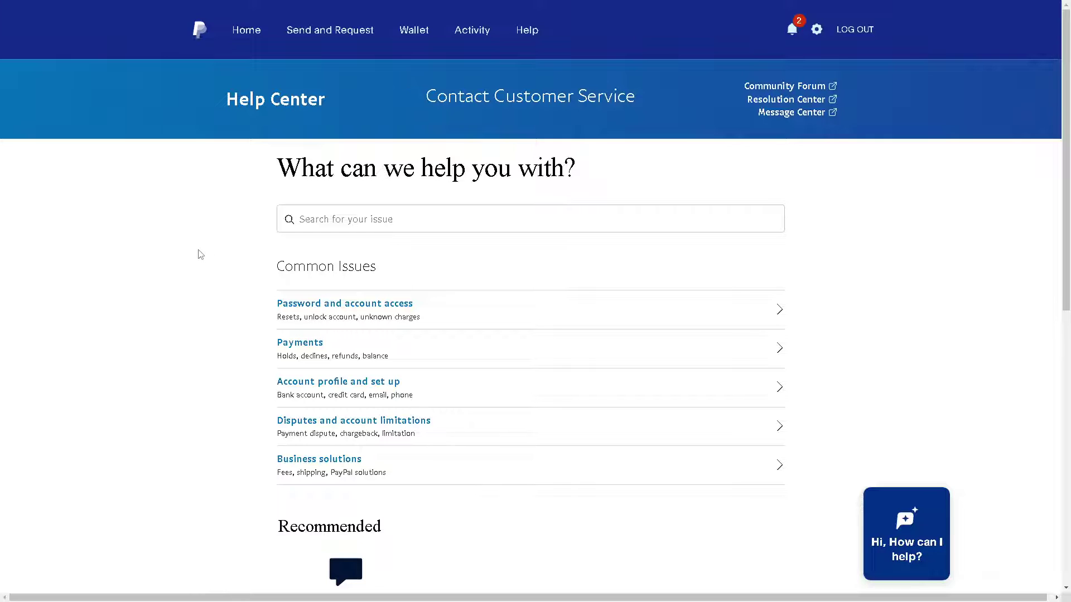
Scroll down the Help Center and choose Call us under Other methods.
{"action": "scroll", "coordinate": [330, 375], "scroll_direction": "down", "scroll_amount": 4}
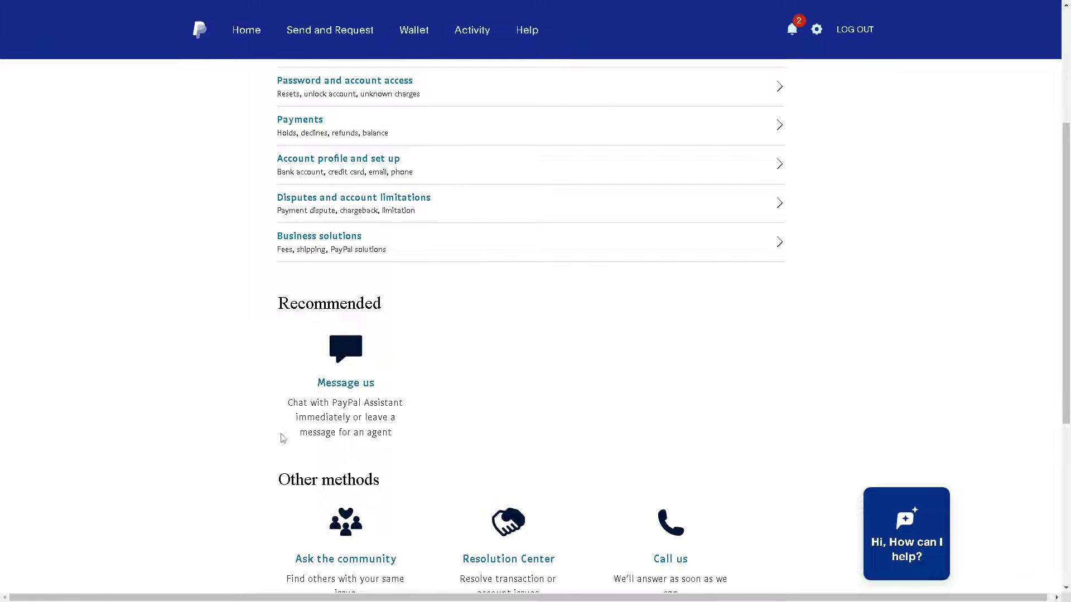
{"action": "scroll", "coordinate": [246, 450], "scroll_direction": "down", "scroll_amount": 2}
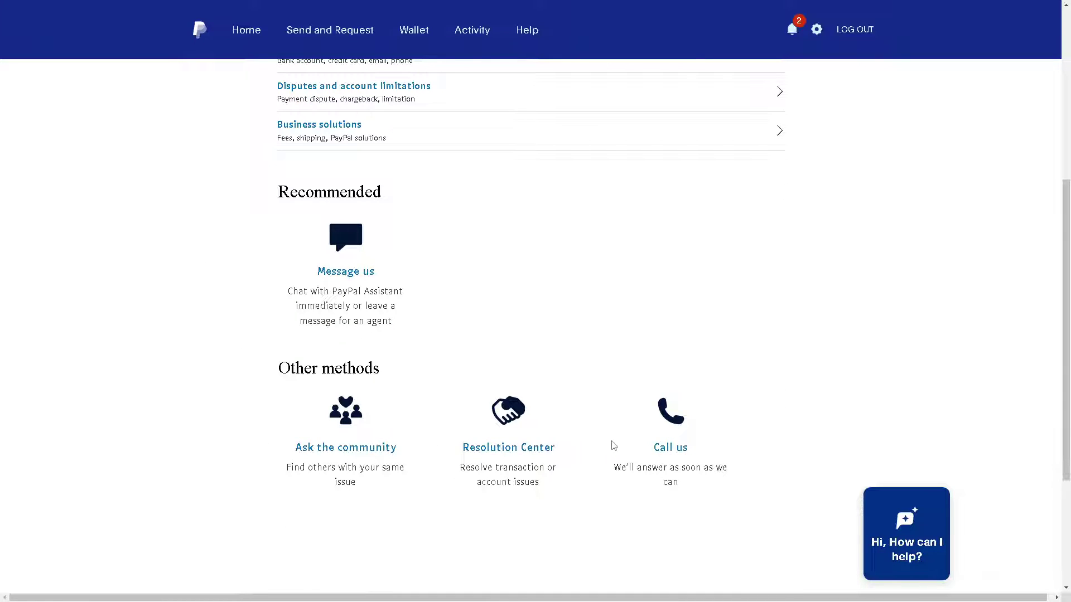
{"action": "left_click", "coordinate": [670, 449]}
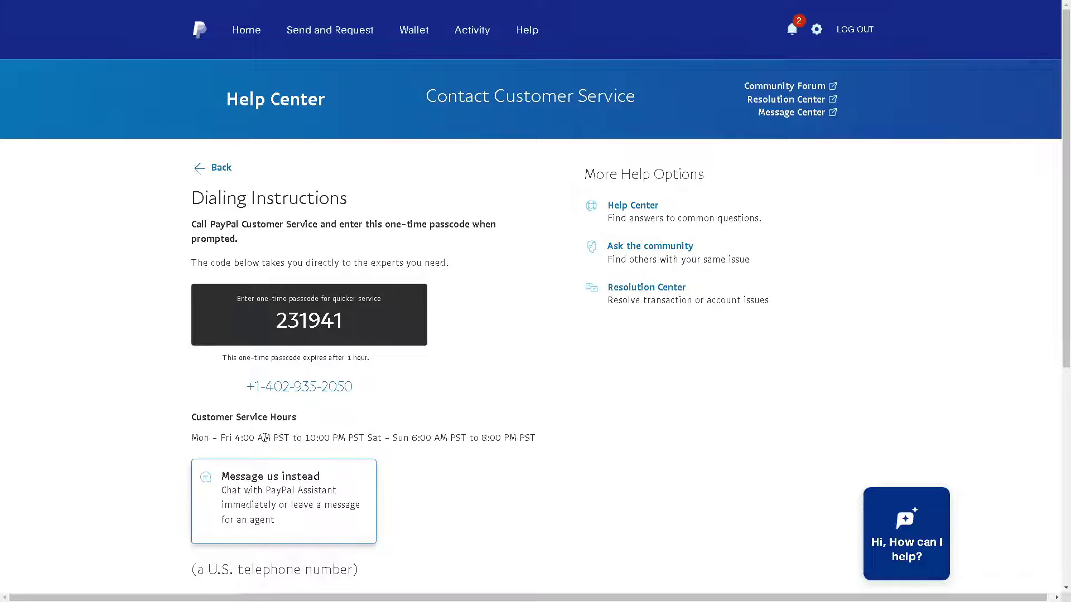
Open the 'Hi, How can I help?' PayPal Assistant chat in the bottom-right corner.
{"action": "scroll", "coordinate": [360, 463], "scroll_direction": "down", "scroll_amount": 1}
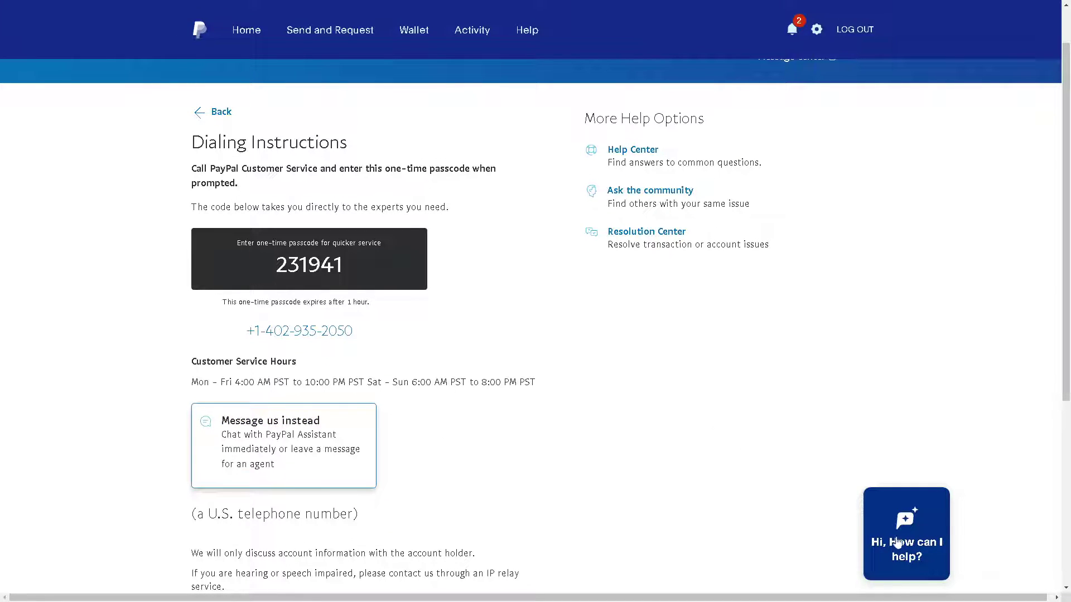
{"action": "left_click", "coordinate": [905, 534]}
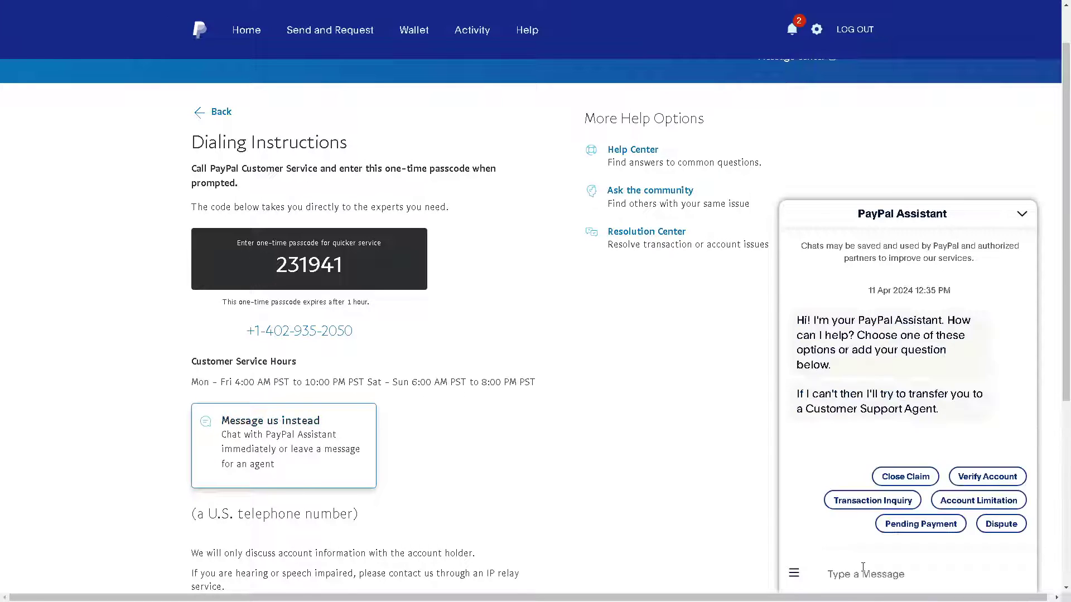
Send the Assistant 'How to Get a Free Virtual Credit Card for Paypal Verification (FULL GUIDE)'.
{"action": "left_click", "coordinate": [862, 567]}
{"action": "type", "text": "How to Get a Free Virtual Credit Card for Paypal Verification (FULL GUIDE)"}
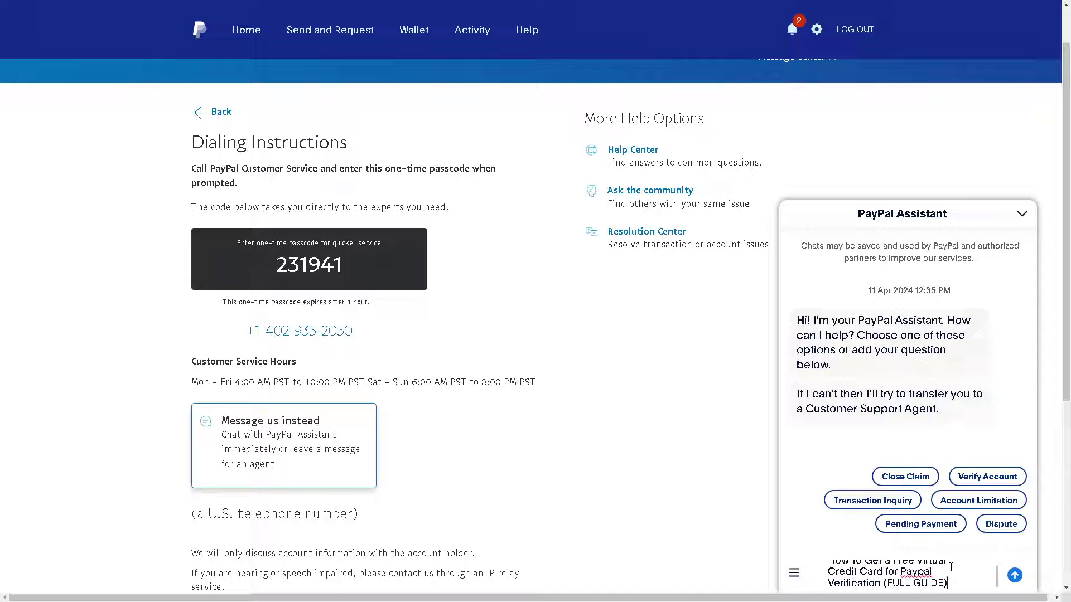
{"action": "key", "text": "Return"}
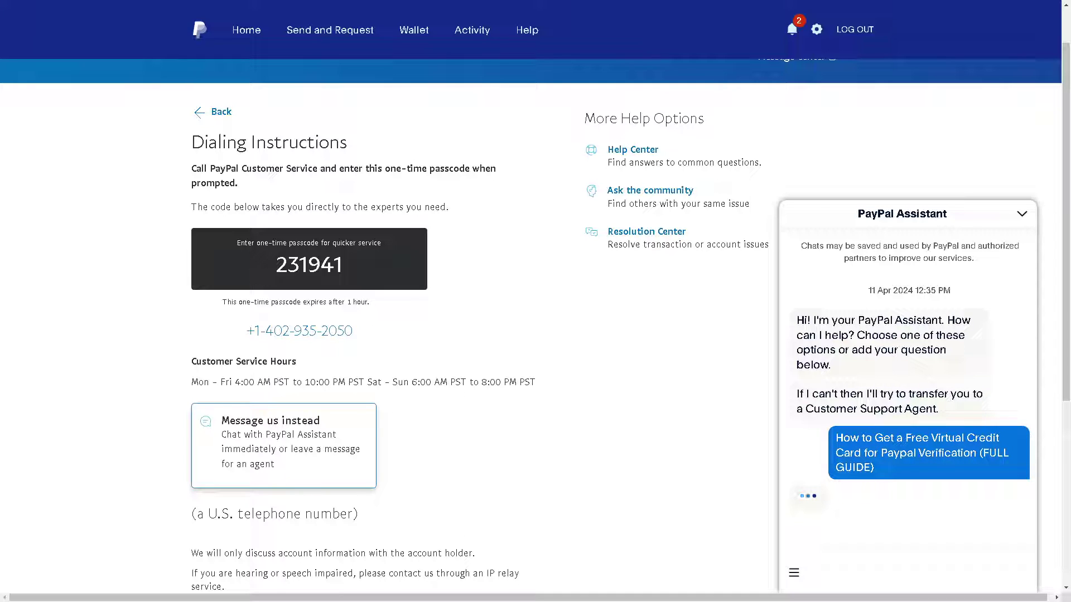